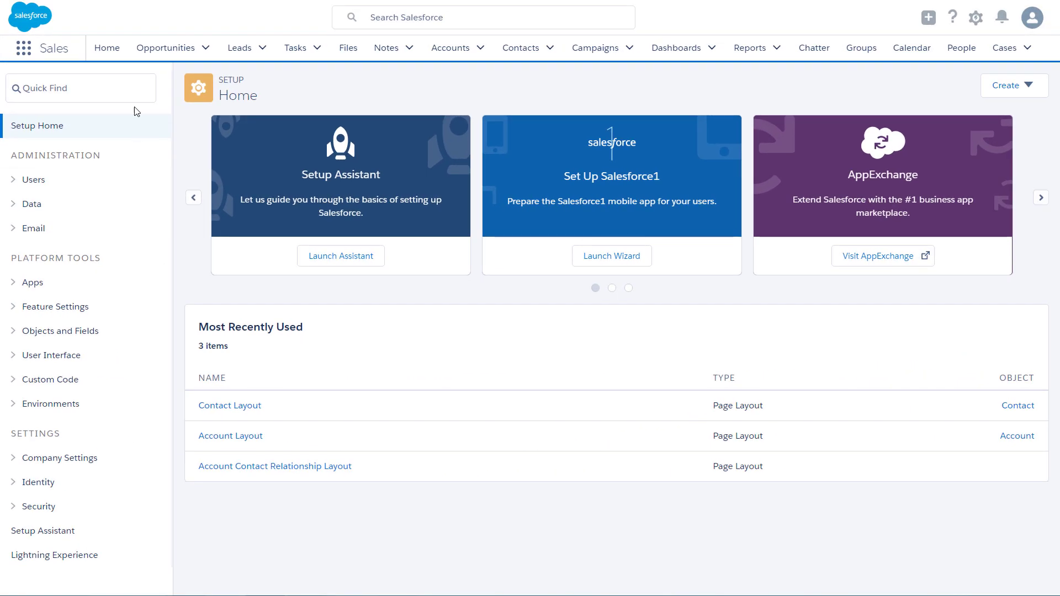
- In Account Settings, check 'Allow users to relate a contact to multiple accounts' and save
{"action": "left_click", "coordinate": [135, 97]}
{"action": "type", "text": "Account"}
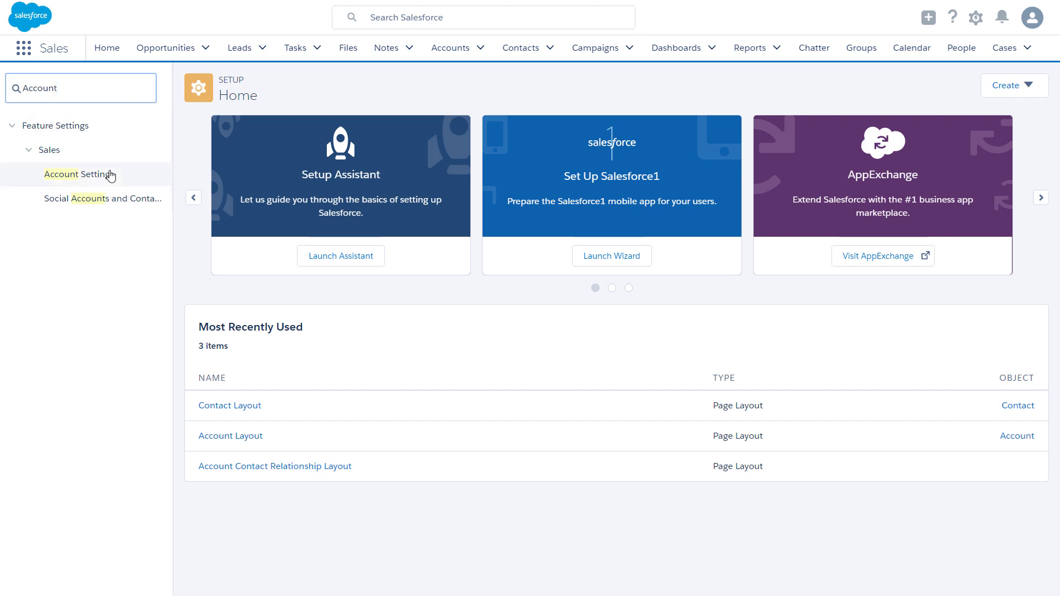
{"action": "left_click", "coordinate": [113, 176]}
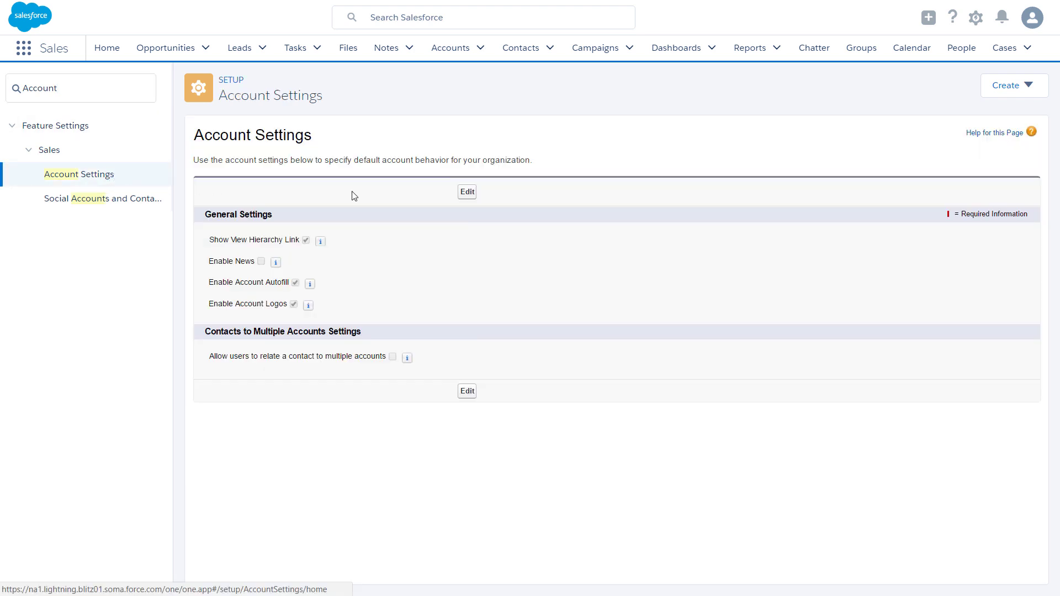
{"action": "left_click", "coordinate": [466, 192]}
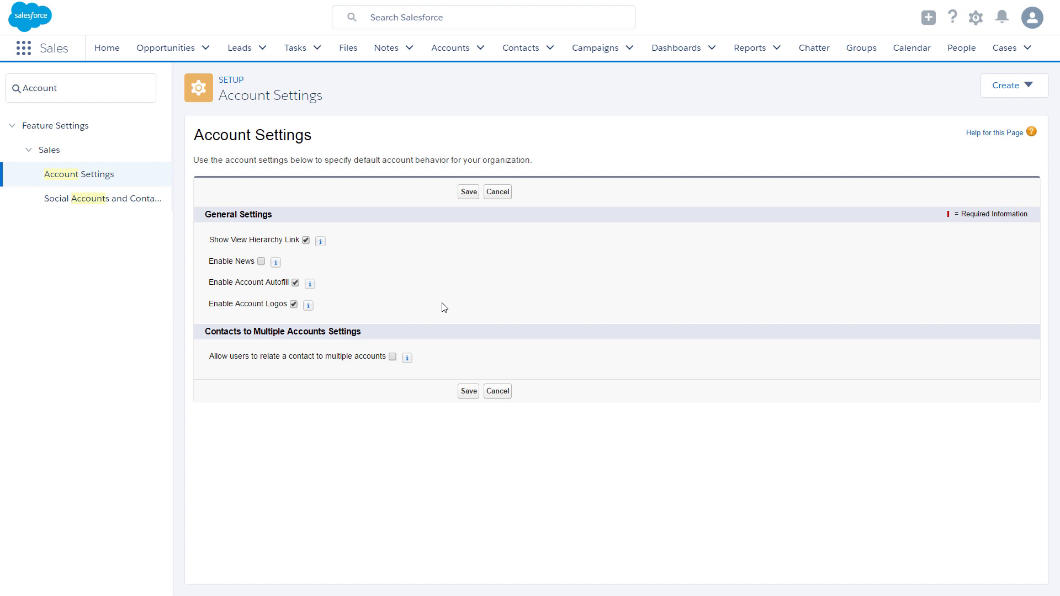
{"action": "left_click", "coordinate": [393, 357]}
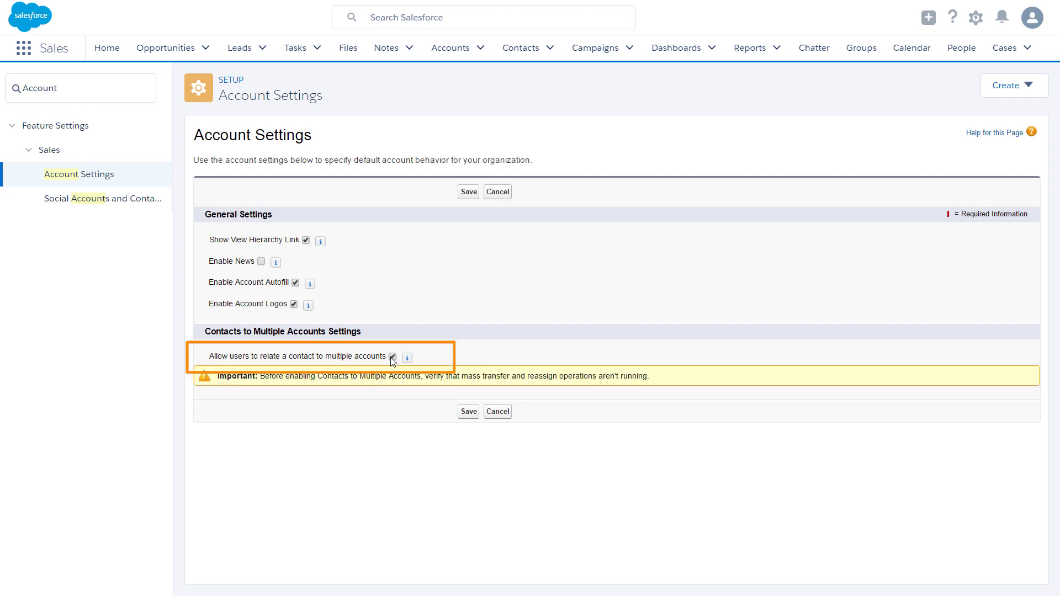
{"action": "left_click", "coordinate": [469, 414]}
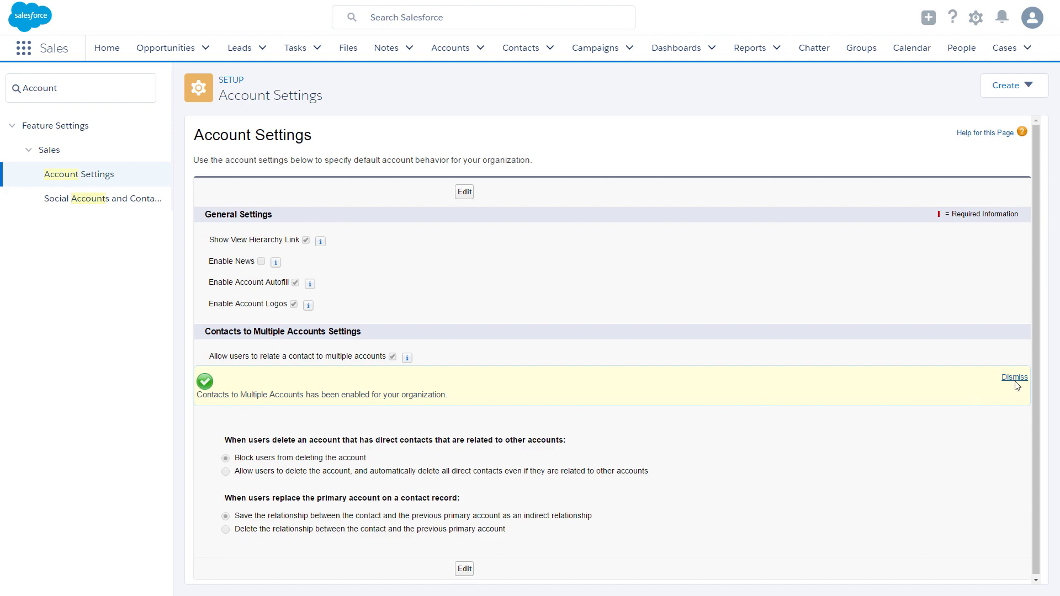
- Dismiss the green notice confirming Contacts to Multiple Accounts is enabled
{"action": "left_click", "coordinate": [1014, 378]}
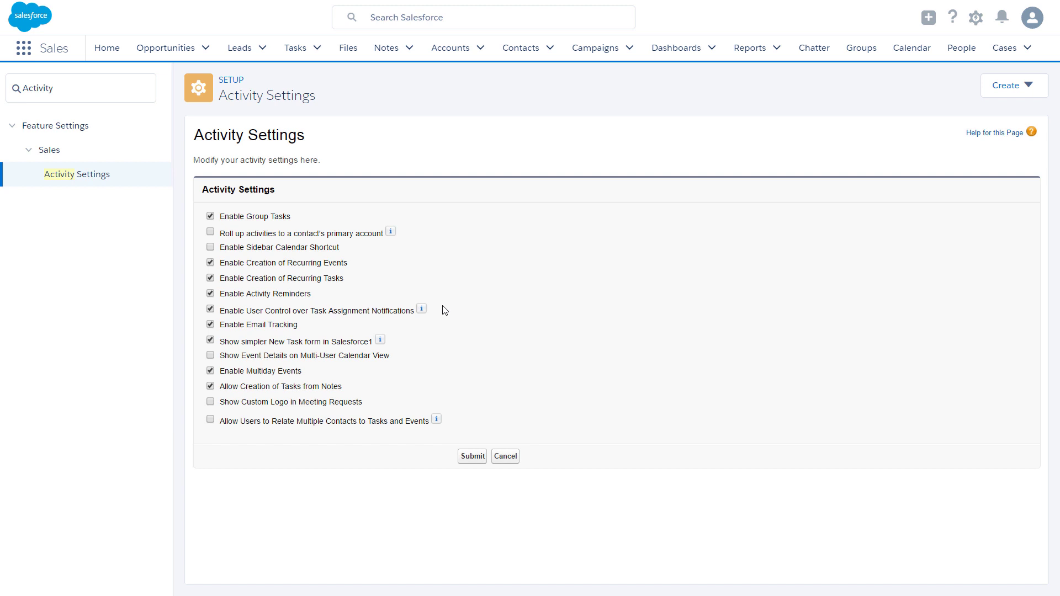
- Submit the Activity Settings page
{"action": "left_click", "coordinate": [468, 459]}
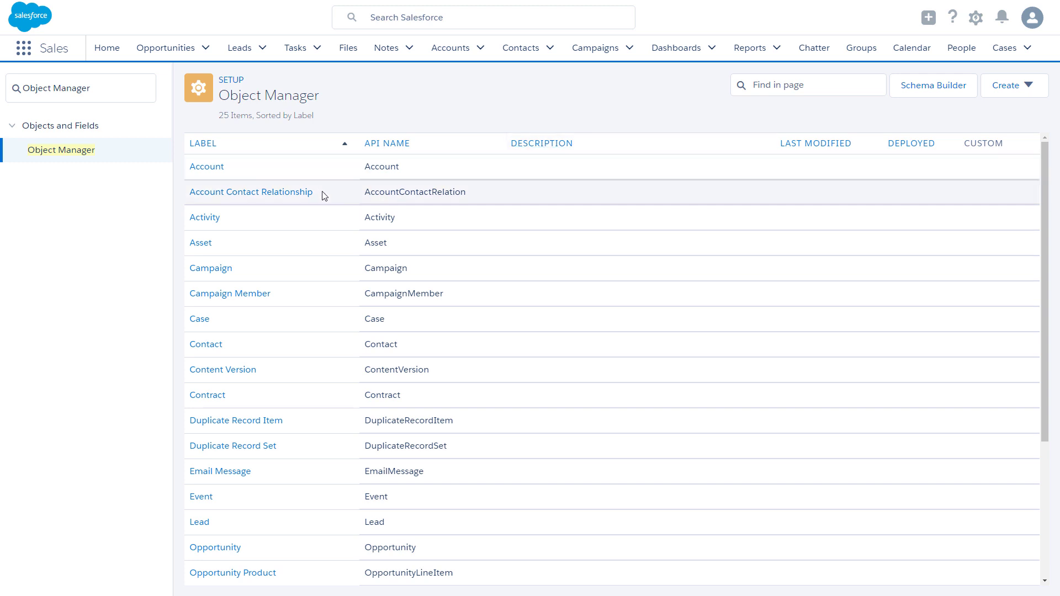
- Go to the Account object's Page Layouts section in Object Manager
{"action": "left_click", "coordinate": [299, 192]}
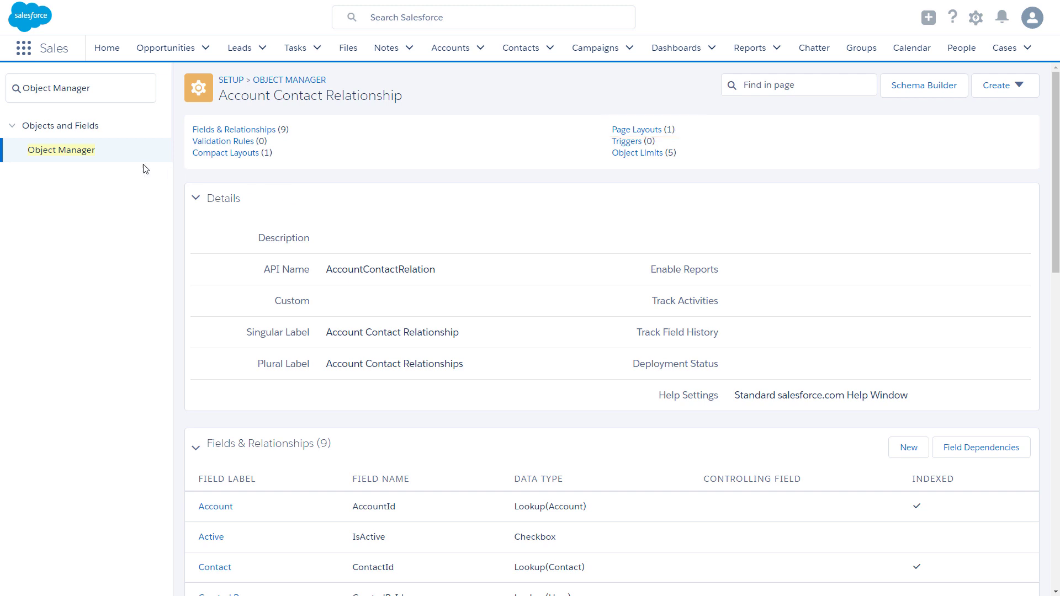
{"action": "left_click", "coordinate": [77, 156]}
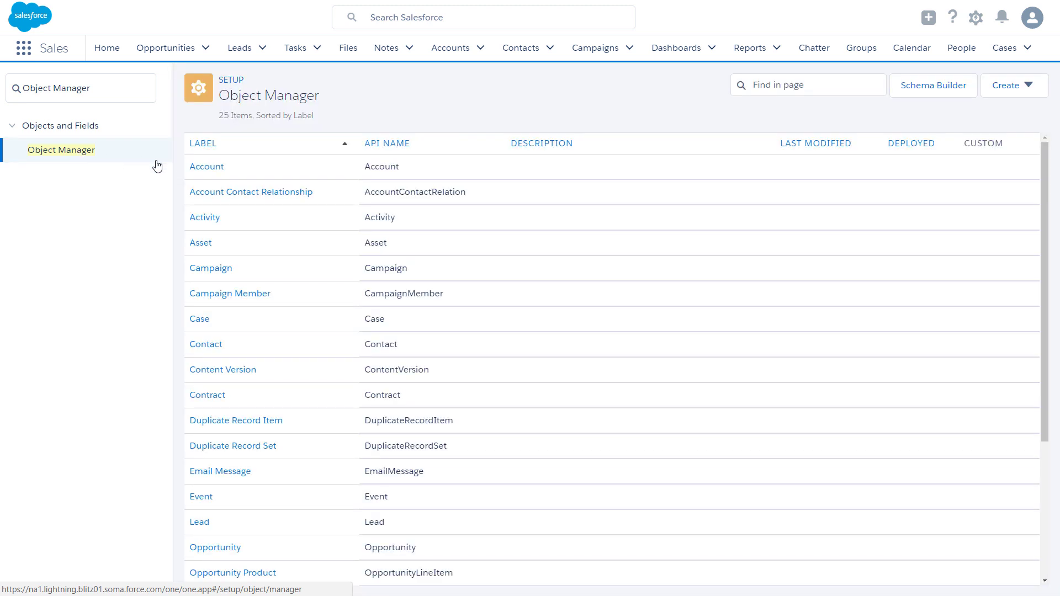
{"action": "left_click", "coordinate": [193, 170]}
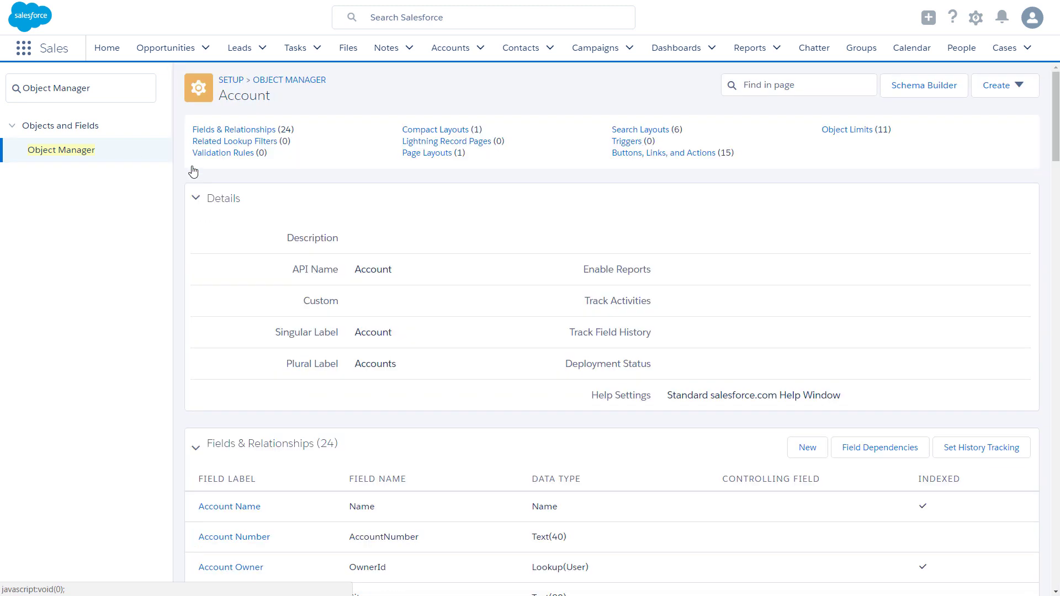
{"action": "left_click", "coordinate": [415, 155]}
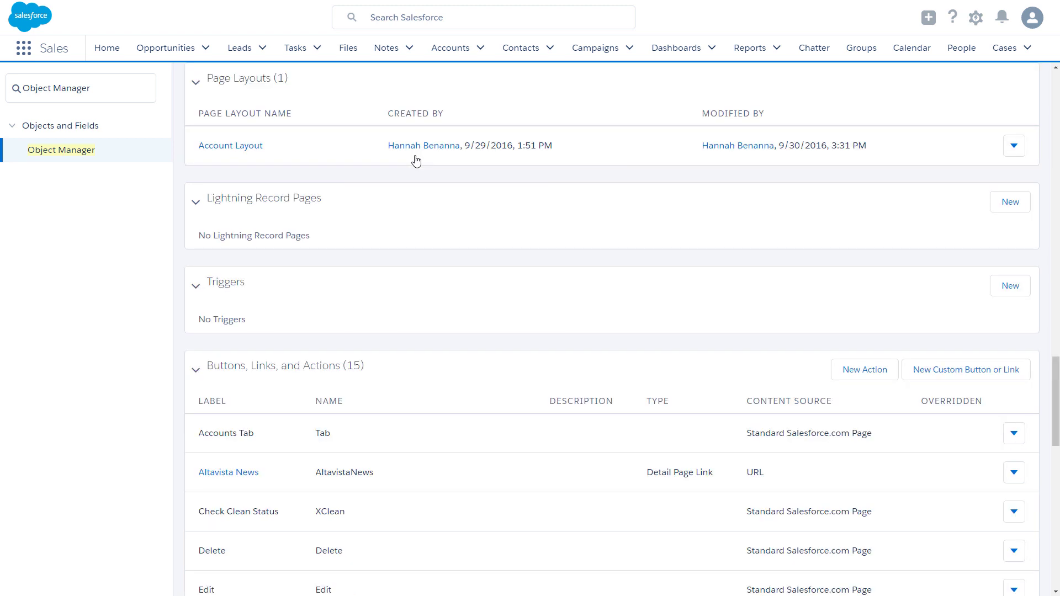
- Place the Related Contacts list below the Contacts list in the Account Layout
{"action": "left_click", "coordinate": [253, 148]}
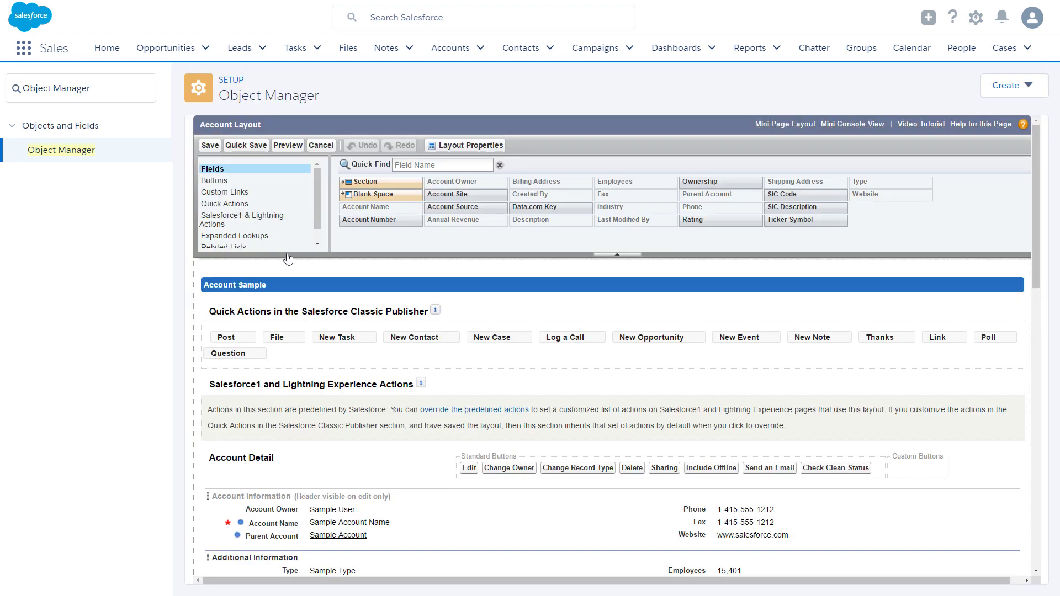
{"action": "scroll", "coordinate": [316, 222], "scroll_direction": "down", "scroll_amount": 1}
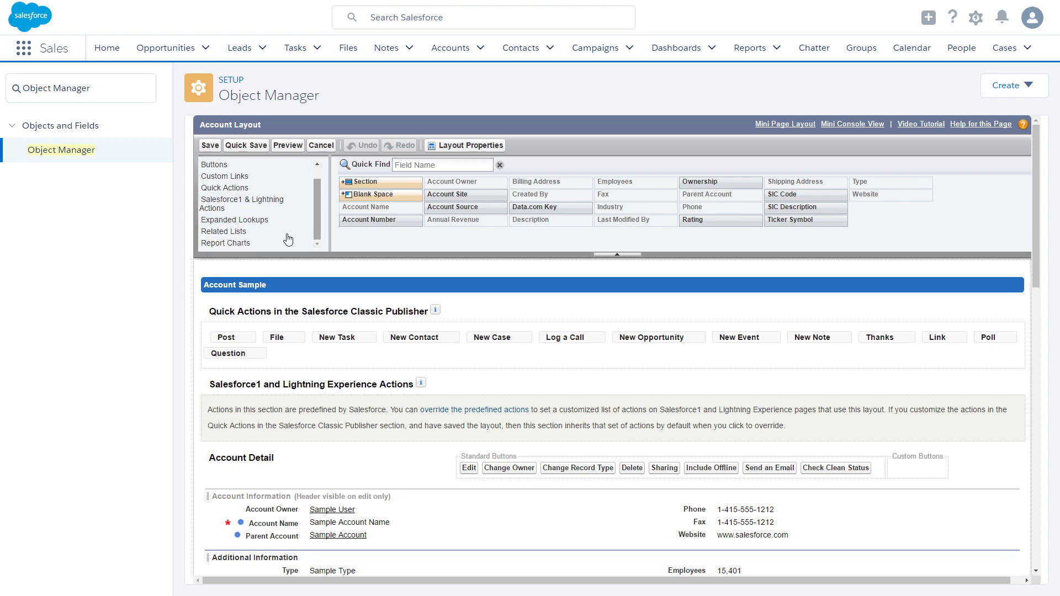
{"action": "scroll", "coordinate": [245, 237], "scroll_direction": "down", "scroll_amount": 3}
{"action": "scroll", "coordinate": [245, 236], "scroll_direction": "down", "scroll_amount": 5}
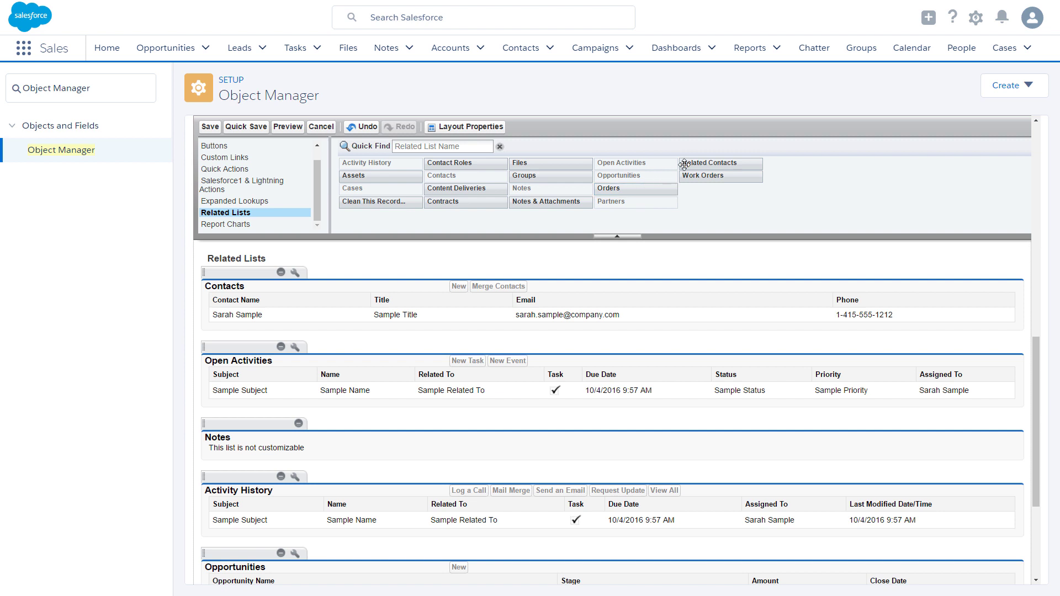
{"action": "left_click_drag", "start_coordinate": [684, 164], "coordinate": [355, 329]}
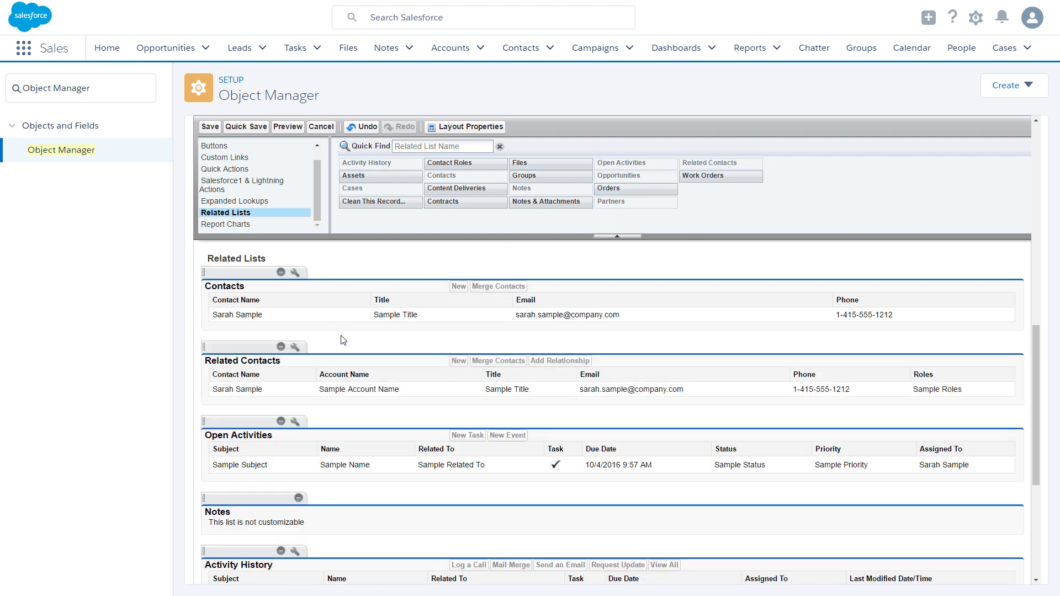
- Add a Direct column to Related Contacts, remove the Contacts list, and save the layout
{"action": "left_click", "coordinate": [295, 347]}
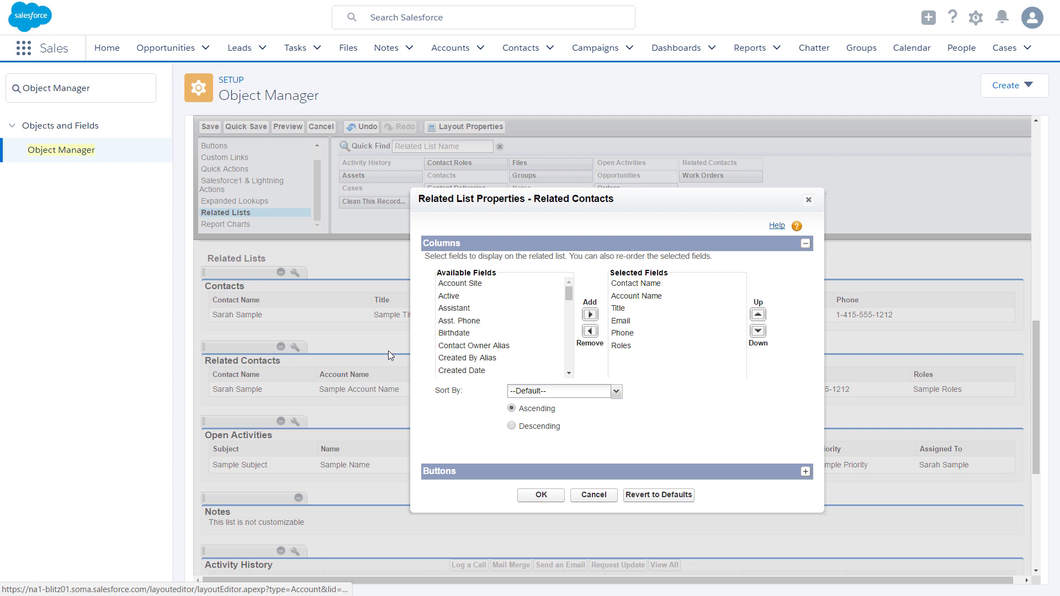
{"action": "left_click", "coordinate": [568, 312]}
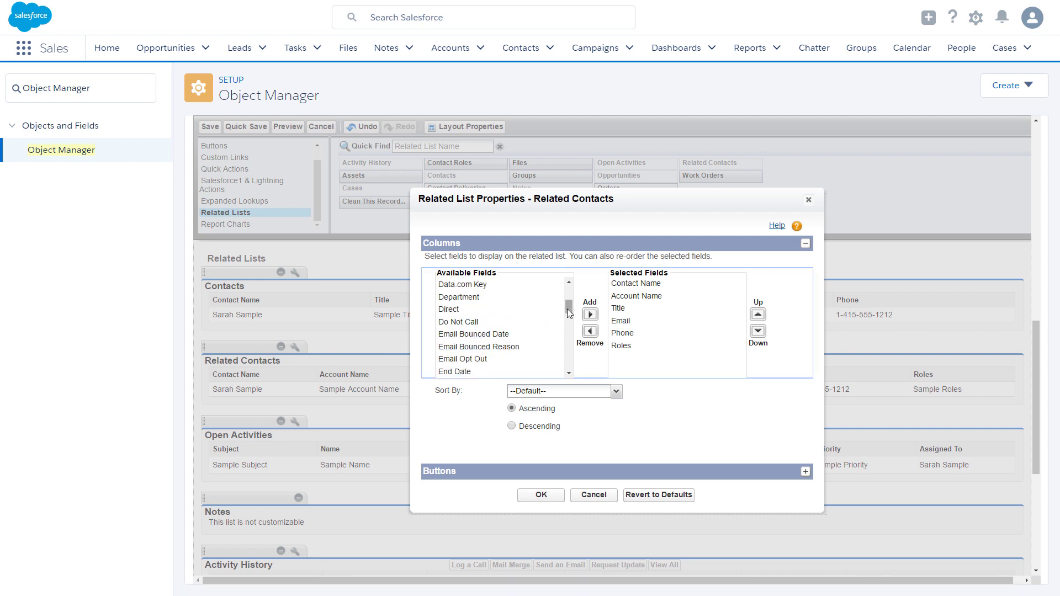
{"action": "left_click", "coordinate": [516, 310]}
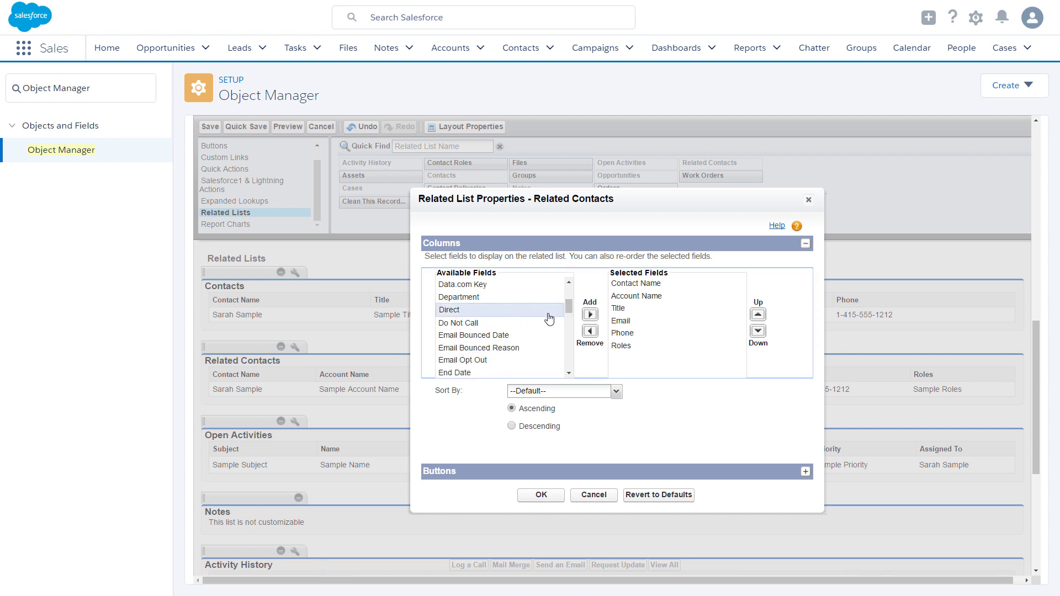
{"action": "left_click", "coordinate": [589, 315]}
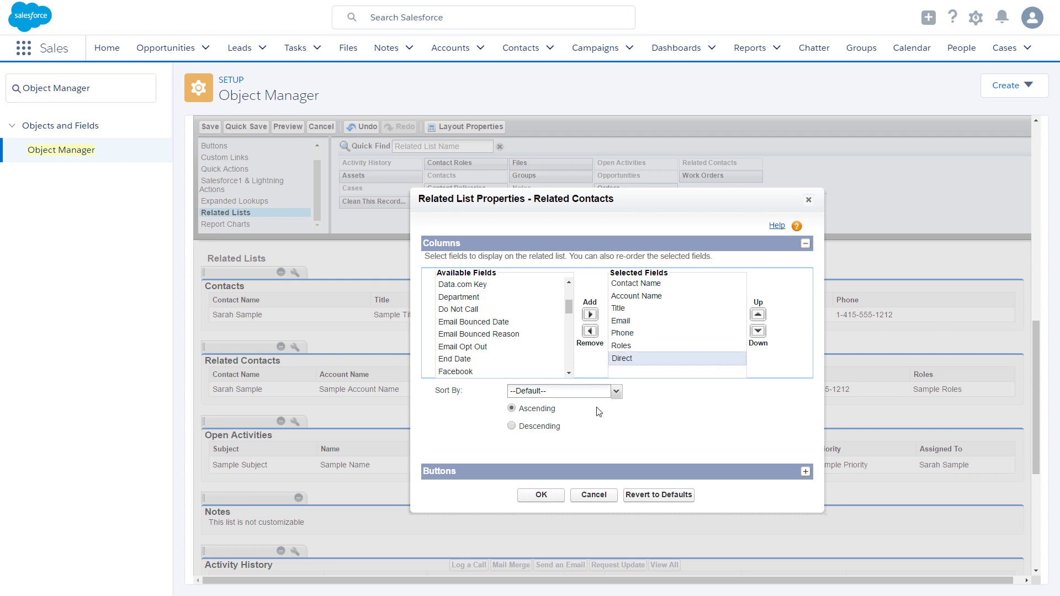
{"action": "left_click", "coordinate": [541, 495]}
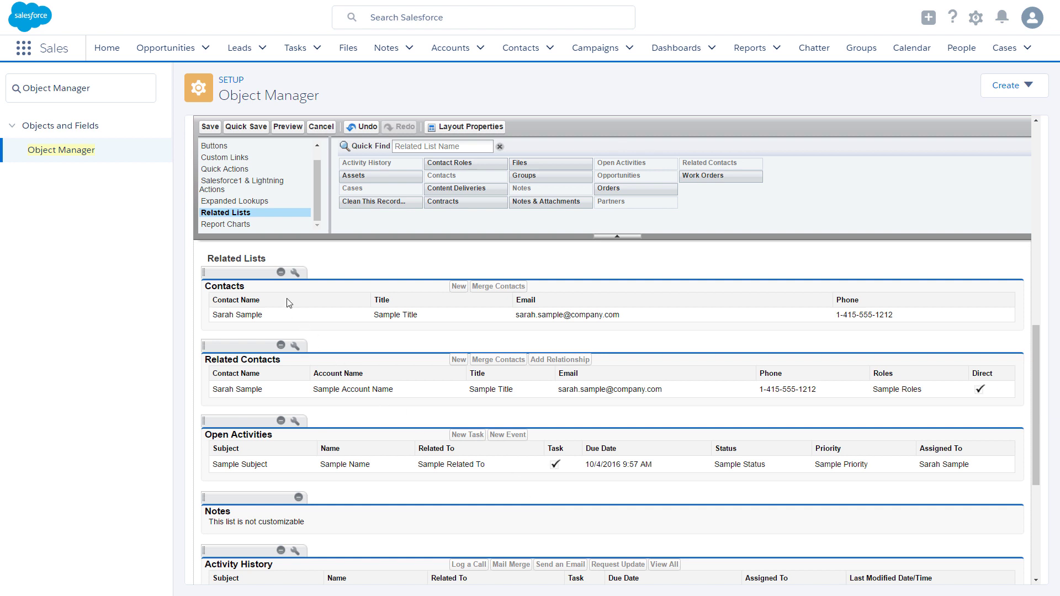
{"action": "left_click", "coordinate": [281, 273]}
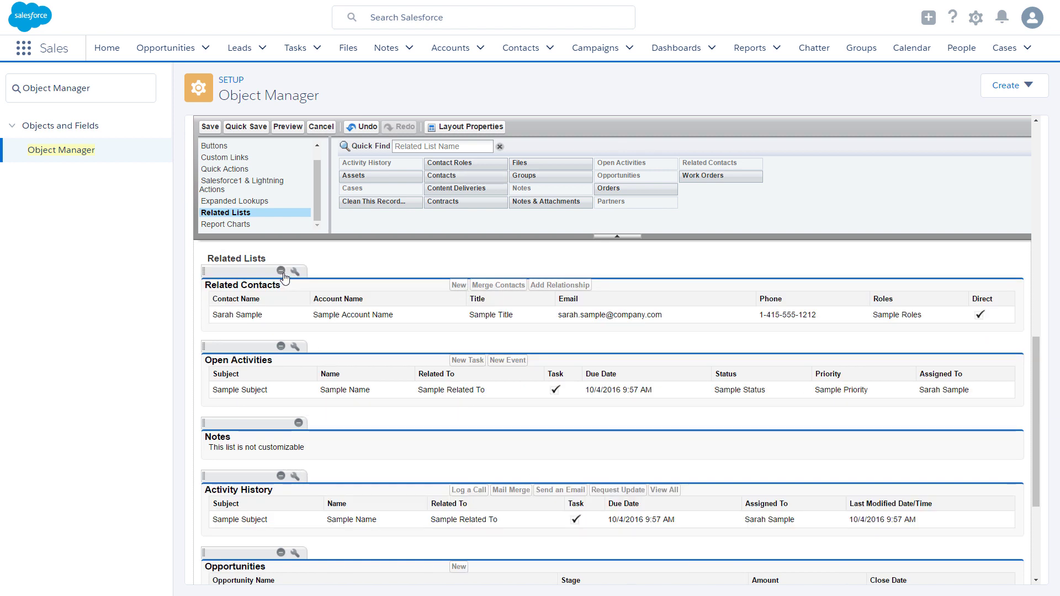
{"action": "left_click", "coordinate": [209, 128]}
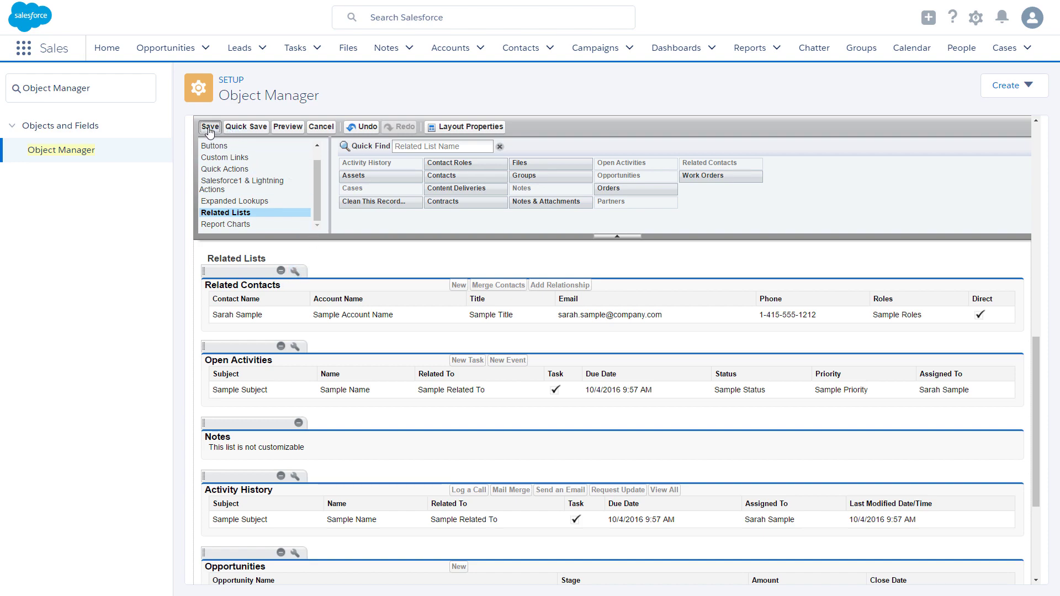
- Confirm overwriting user customizations, then open the Contact Layout's Related Lists palette
{"action": "left_click", "coordinate": [548, 398]}
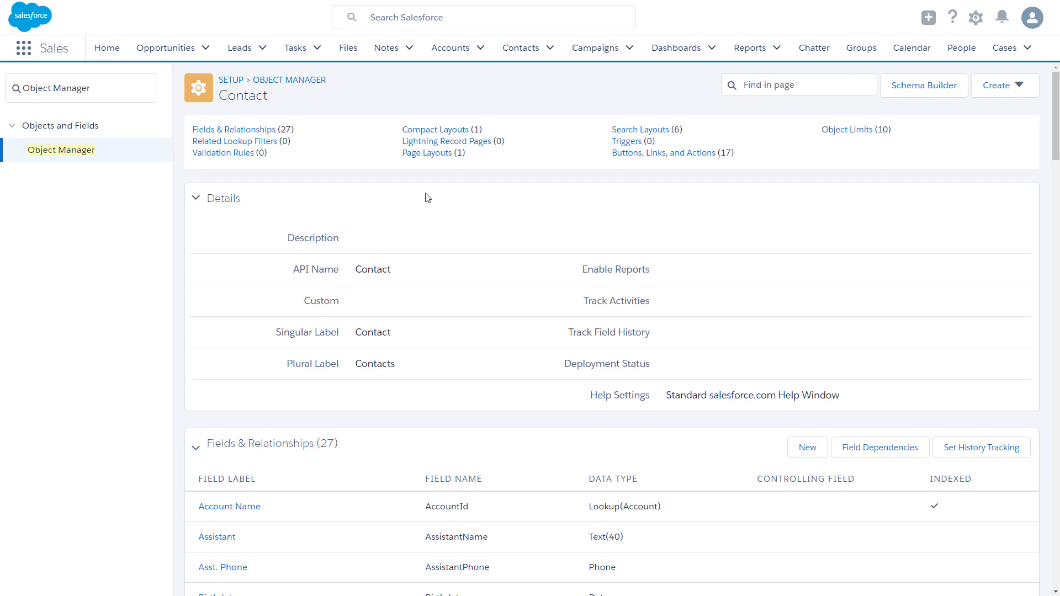
{"action": "left_click", "coordinate": [424, 154]}
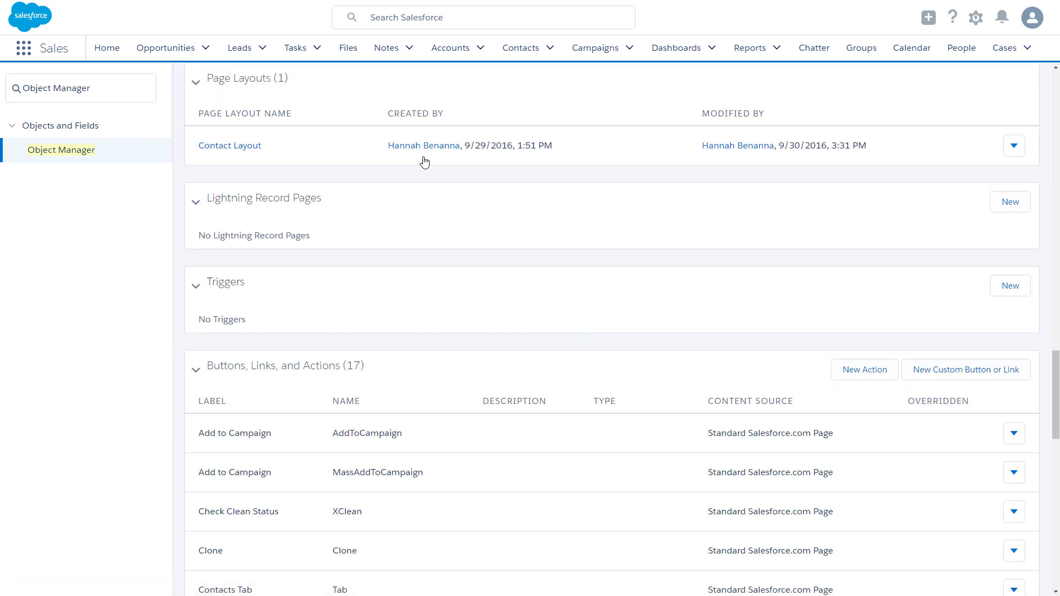
{"action": "left_click", "coordinate": [247, 149]}
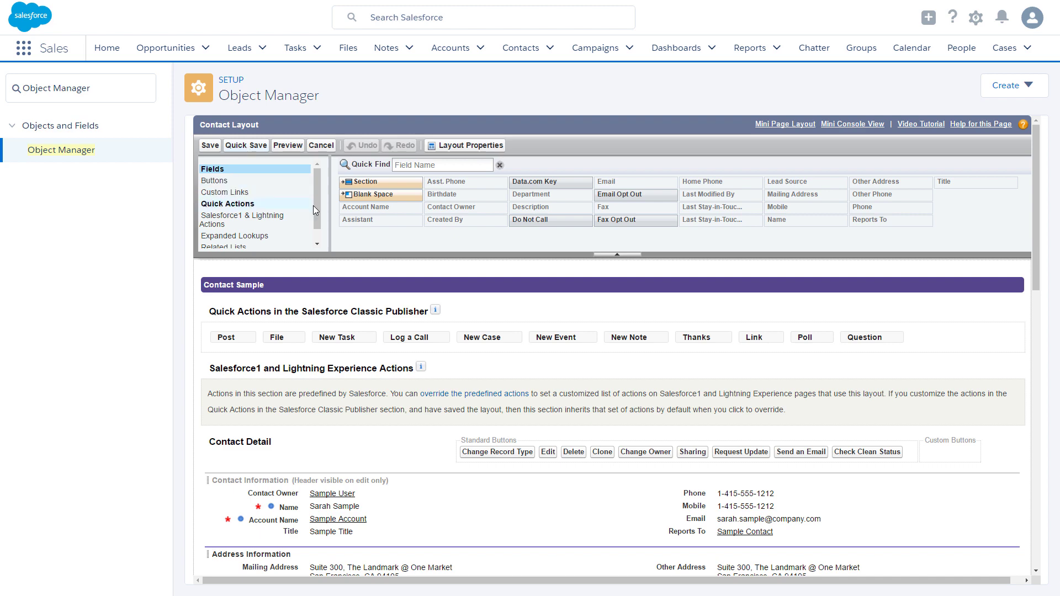
{"action": "left_click_drag", "start_coordinate": [316, 209], "coordinate": [318, 221]}
{"action": "left_click", "coordinate": [286, 231]}
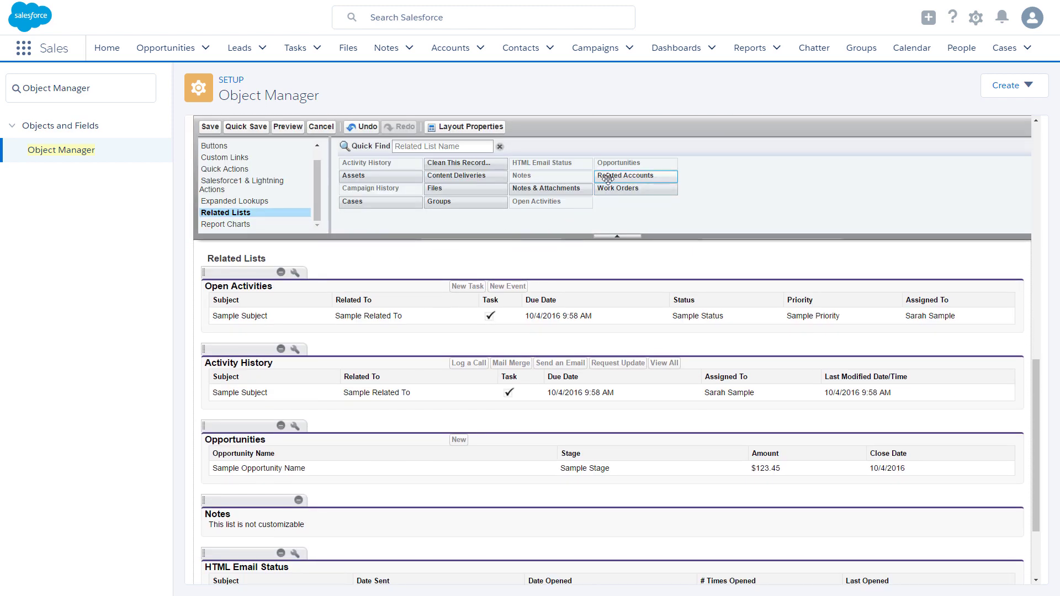
- Put Related Accounts at the top of the Contact layout's related lists and save, overwriting customizations
{"action": "left_click_drag", "start_coordinate": [621, 175], "coordinate": [320, 309]}
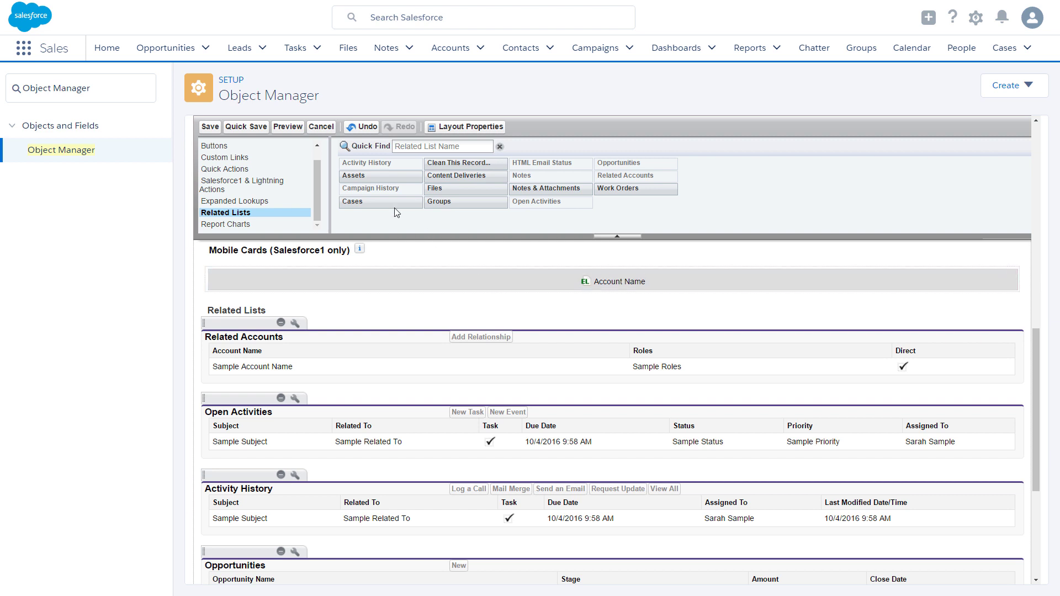
{"action": "left_click", "coordinate": [210, 128]}
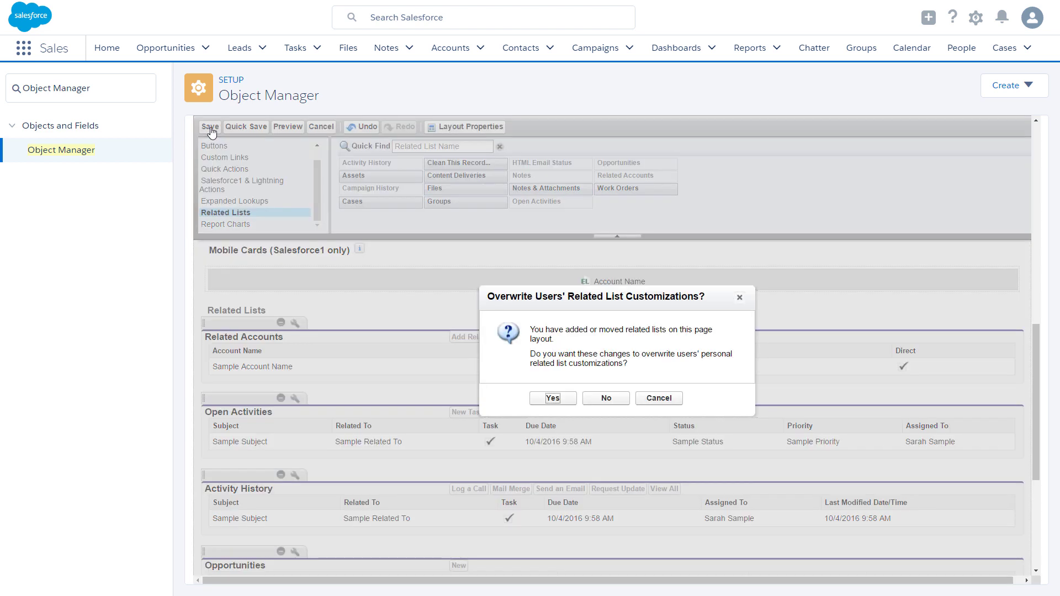
{"action": "left_click", "coordinate": [539, 398]}
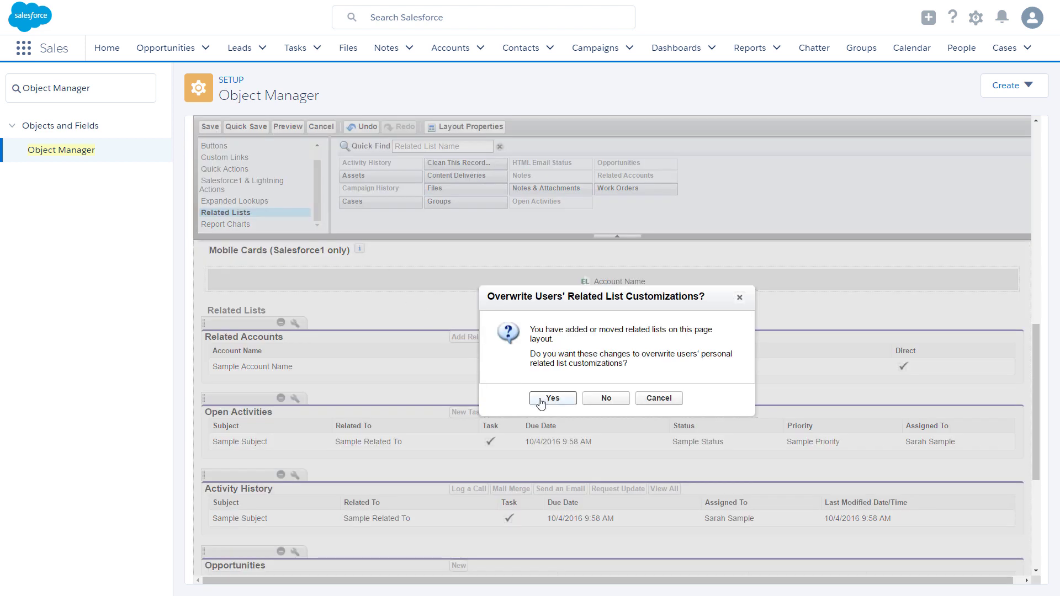